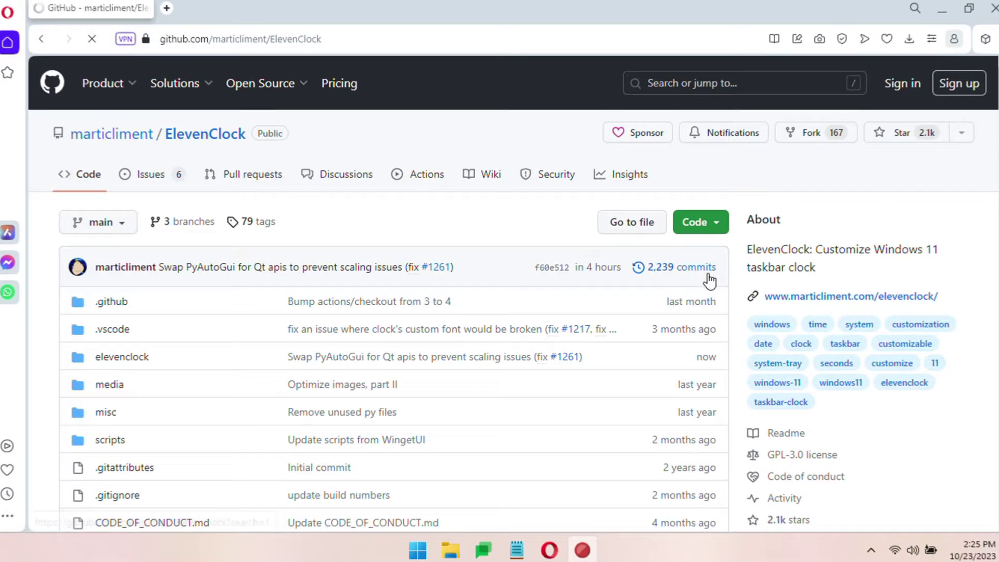
Visit the developer's ElevenClock site, return to GitHub, and run the installer with the system language.
left_click(786, 297)
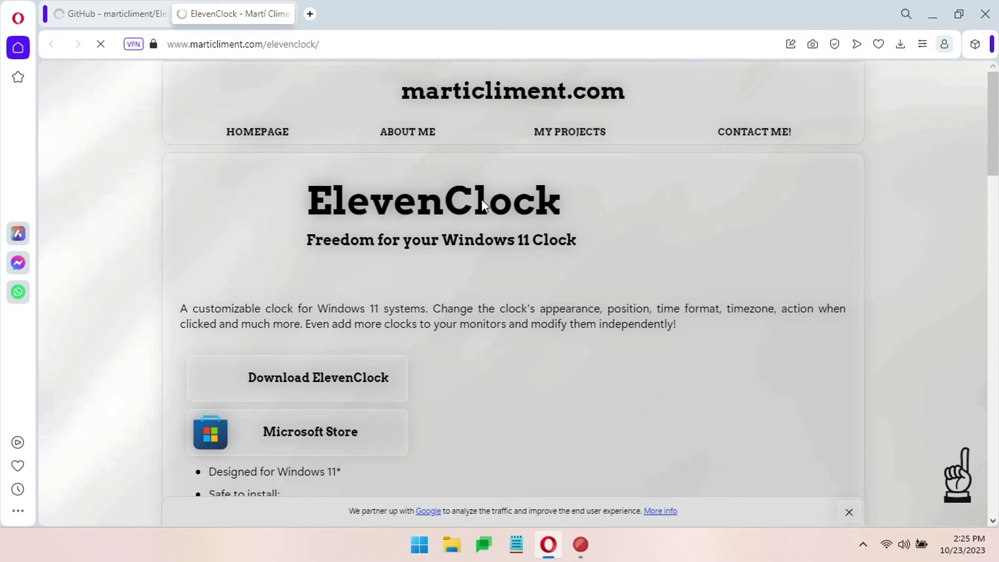
scroll(482, 199, "down", 5)
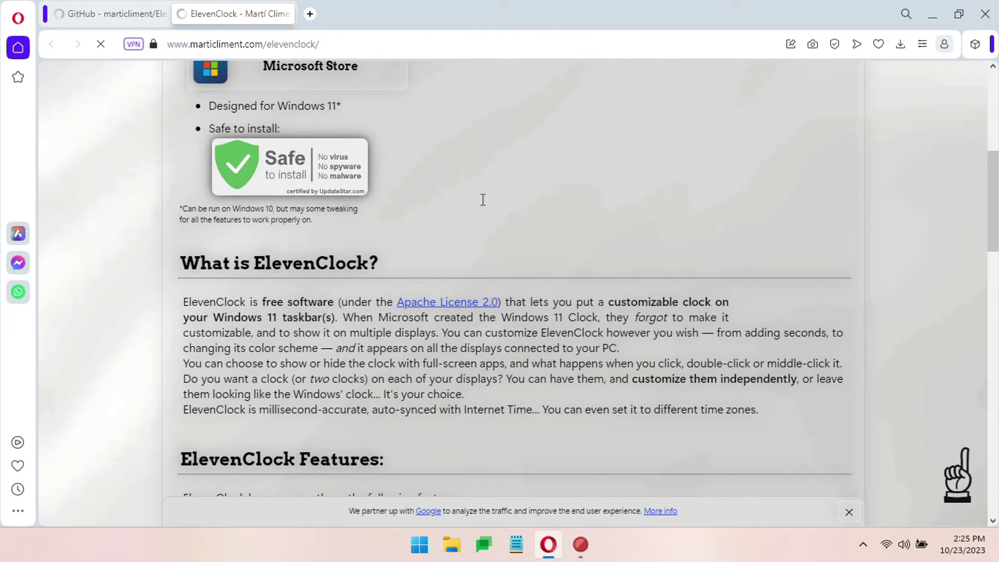
scroll(482, 200, "down", 5)
scroll(482, 200, "down", 3)
scroll(482, 200, "up", 3)
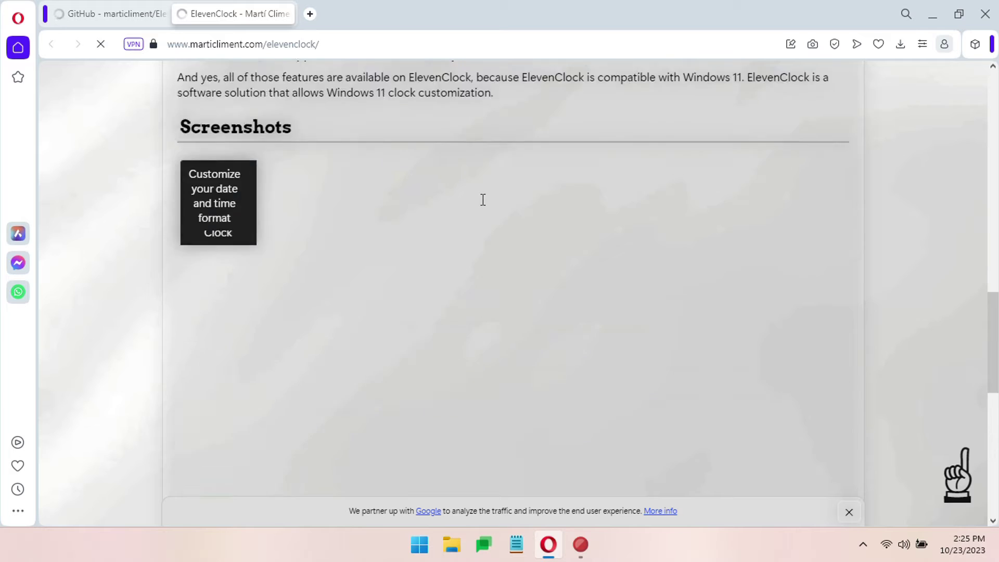
scroll(483, 200, "up", 7)
scroll(482, 200, "up", 3)
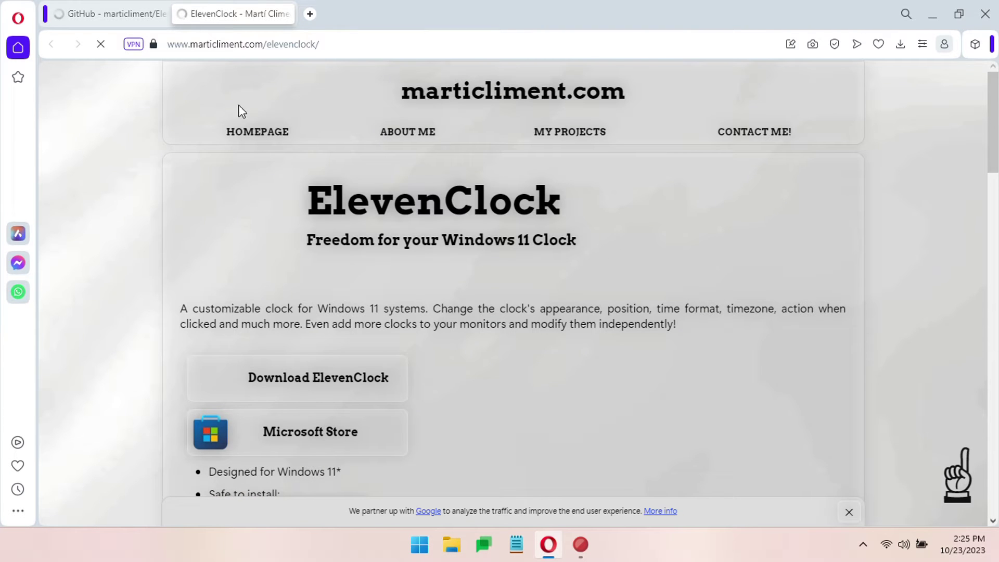
left_click(118, 3)
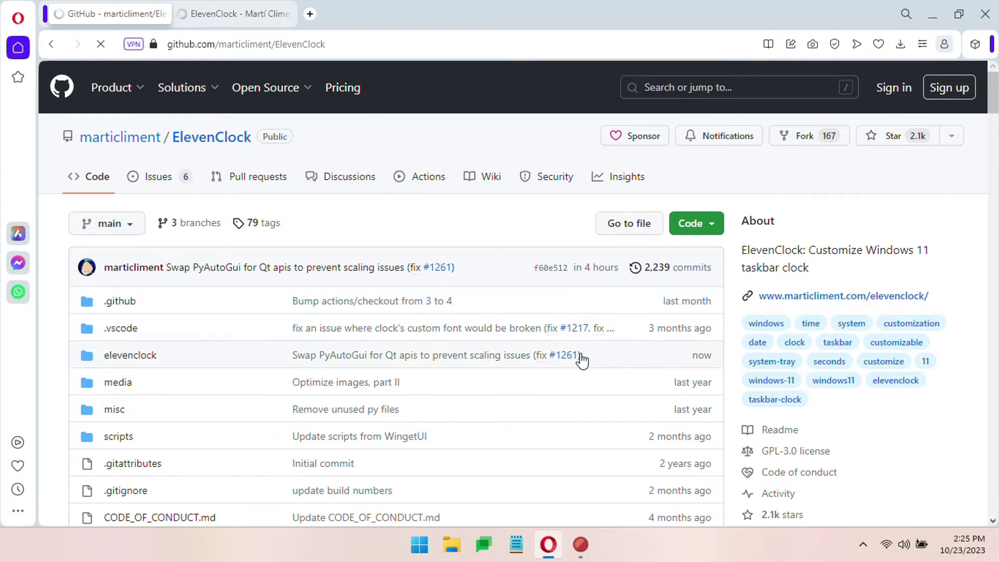
scroll(465, 335, "down", 5)
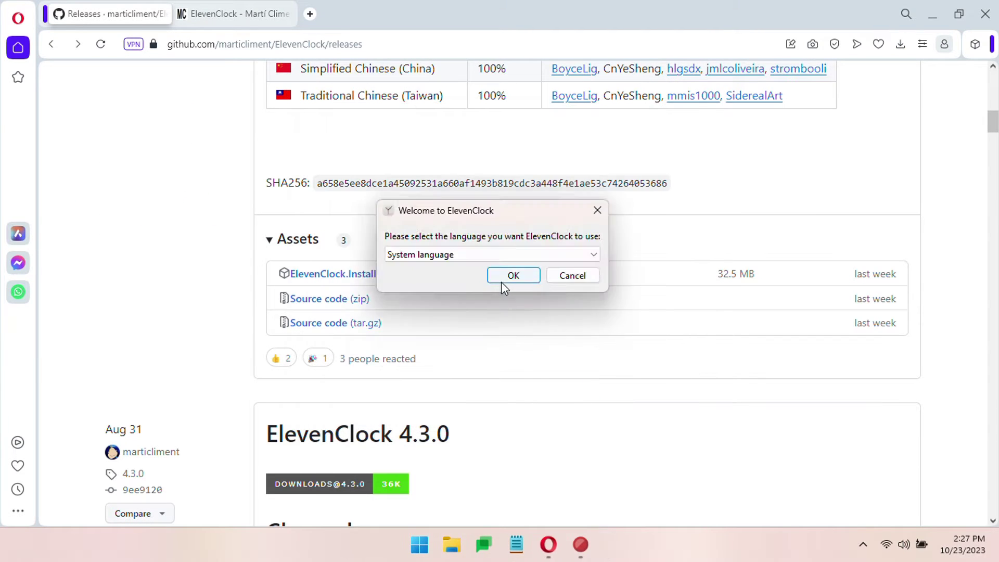
left_click(503, 280)
left_click(274, 449)
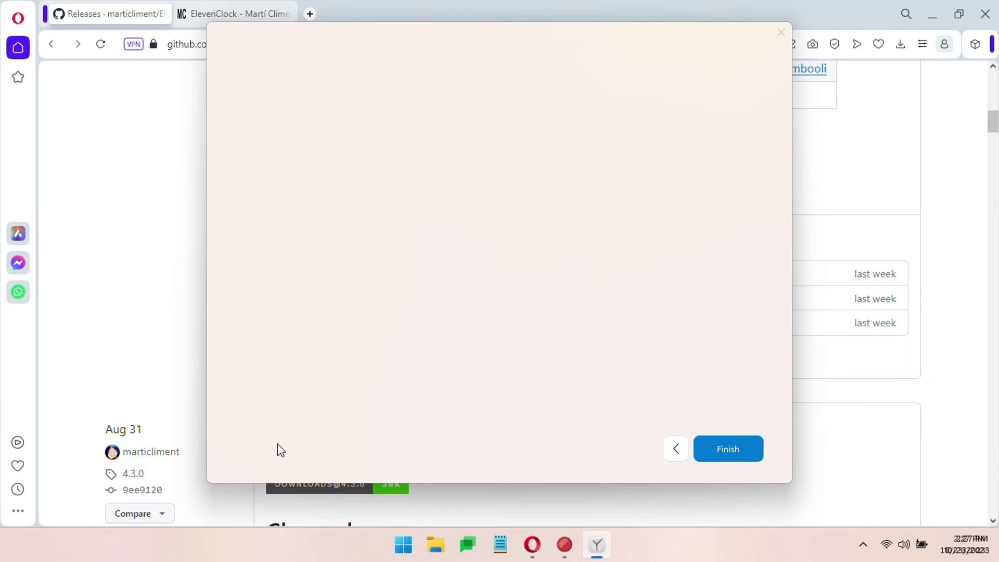
Quit Opera and its two tabs, finish ElevenClock setup, and open its tray icon menu.
left_click(976, 24)
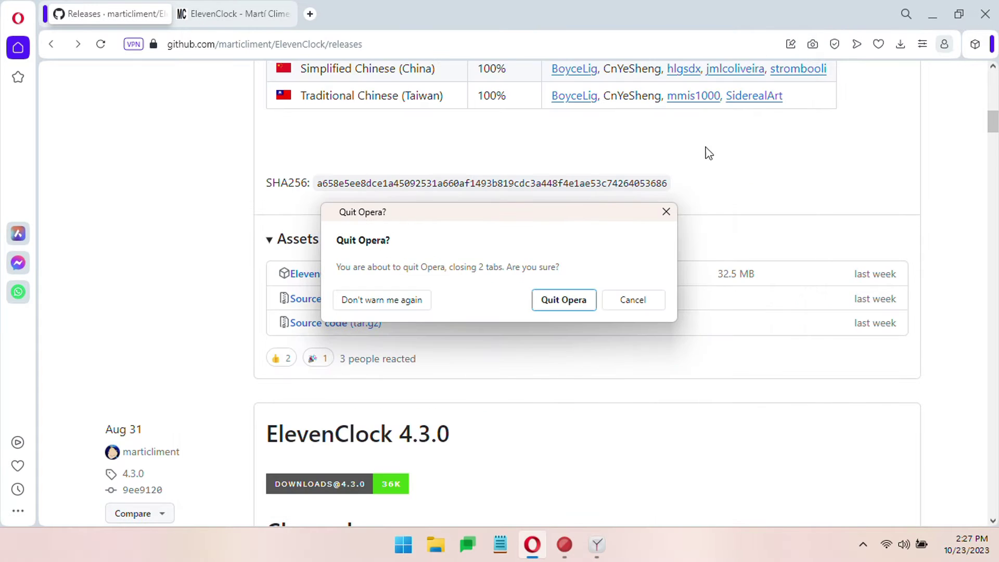
left_click(578, 298)
left_click(729, 447)
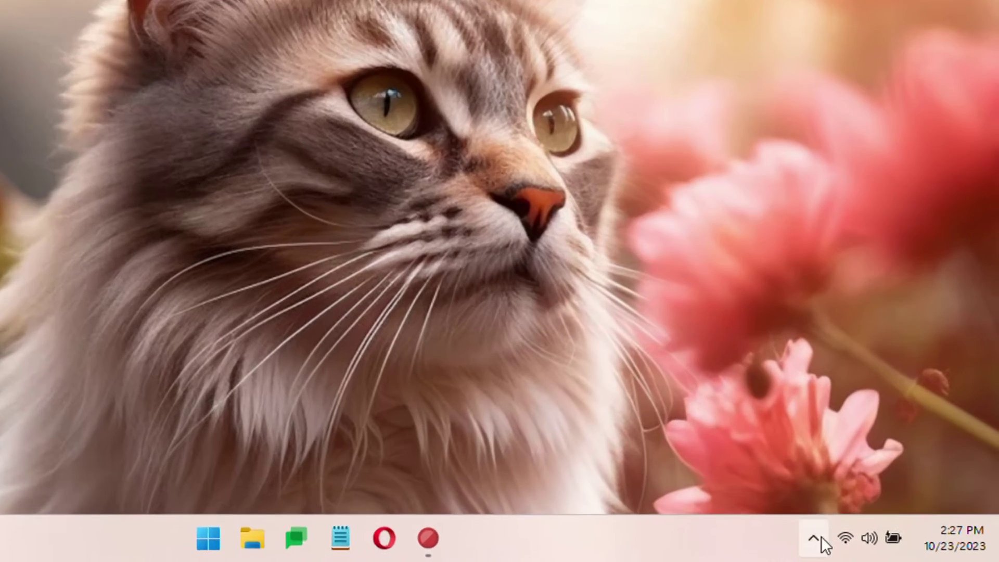
left_click(794, 537)
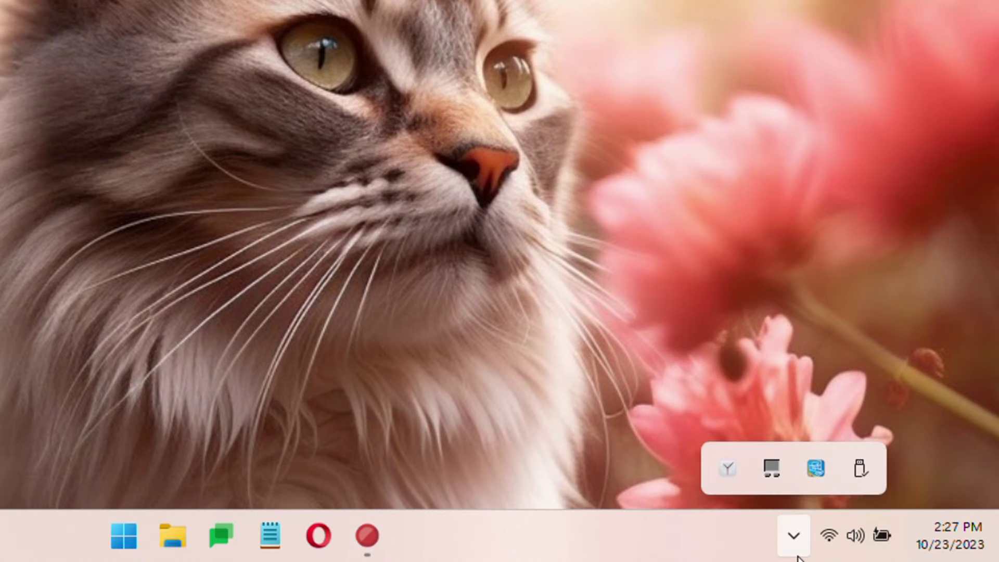
right_click(729, 472)
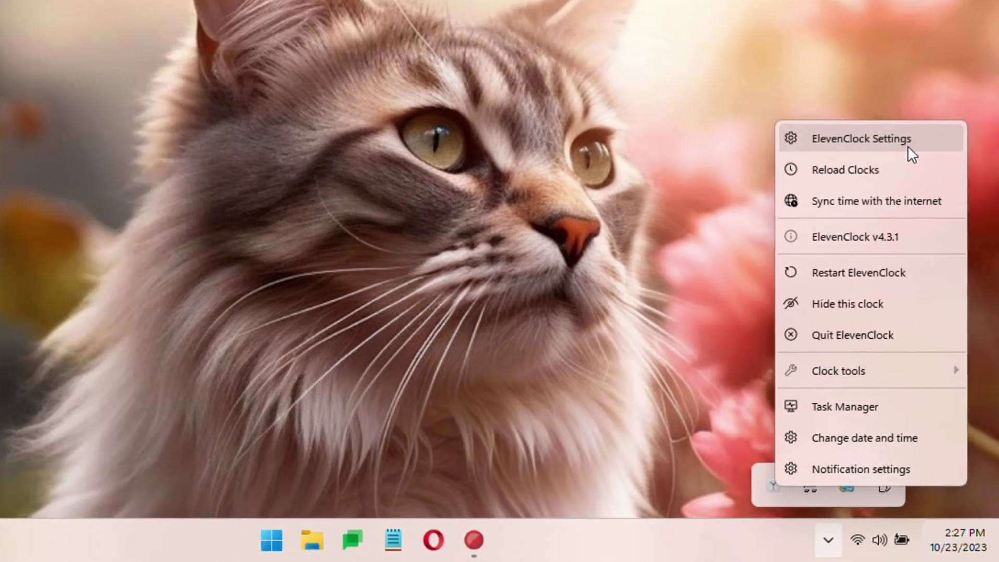
In maximized ElevenClock Settings, enable 'Show the clock at the left of the screen', then close Settings.
left_click(890, 52)
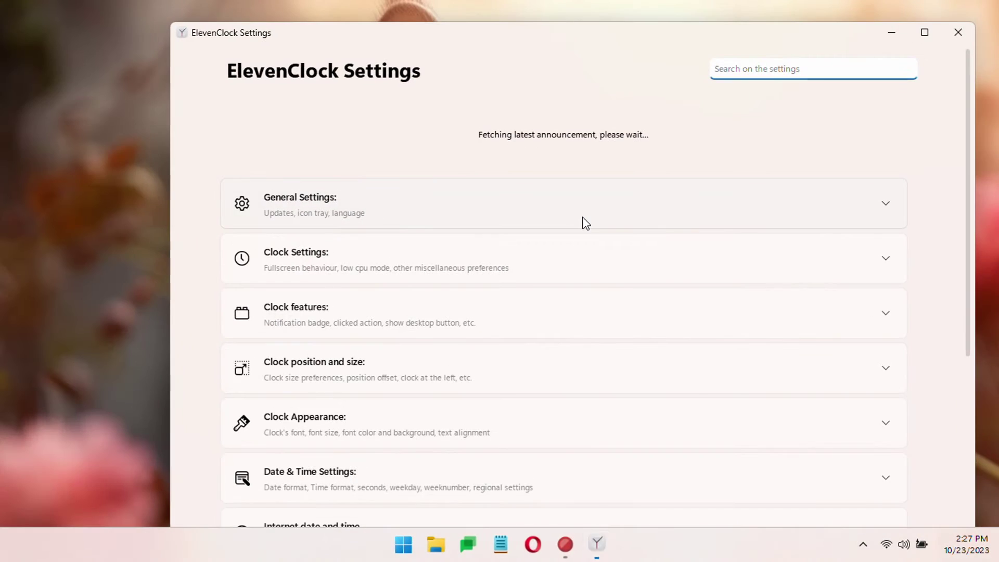
double_click(526, 48)
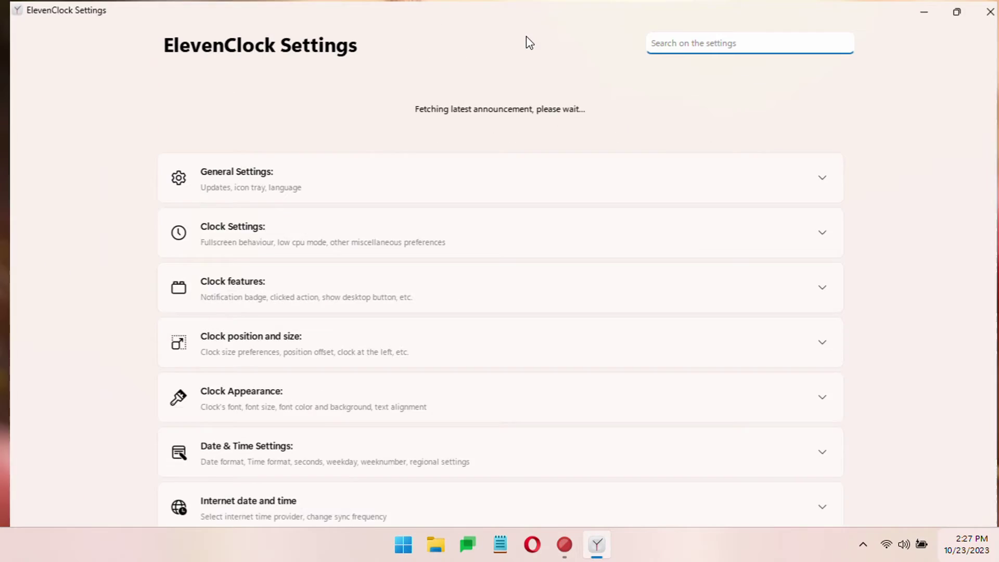
scroll(495, 375, "down", 4)
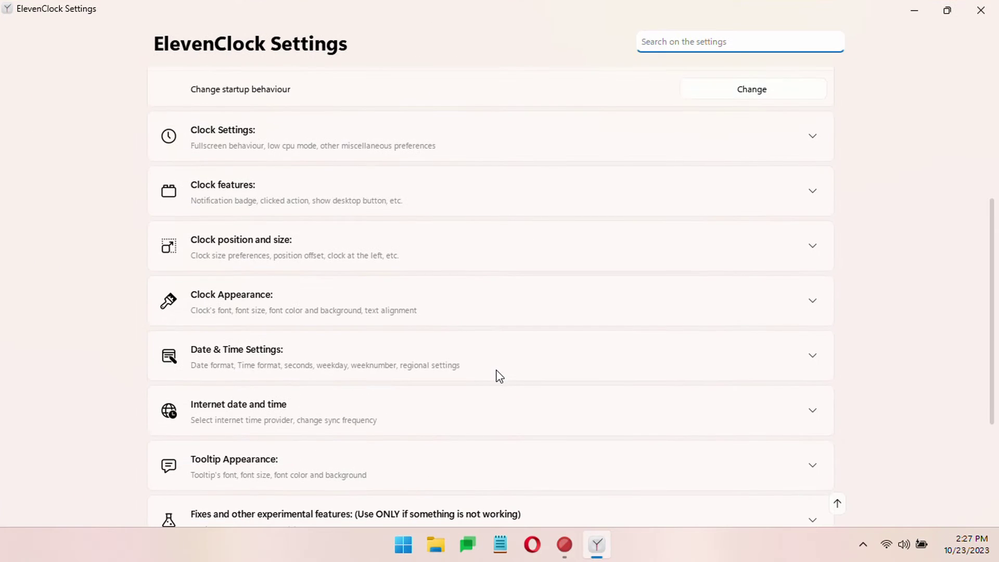
left_click(502, 261)
scroll(502, 262, "down", 3)
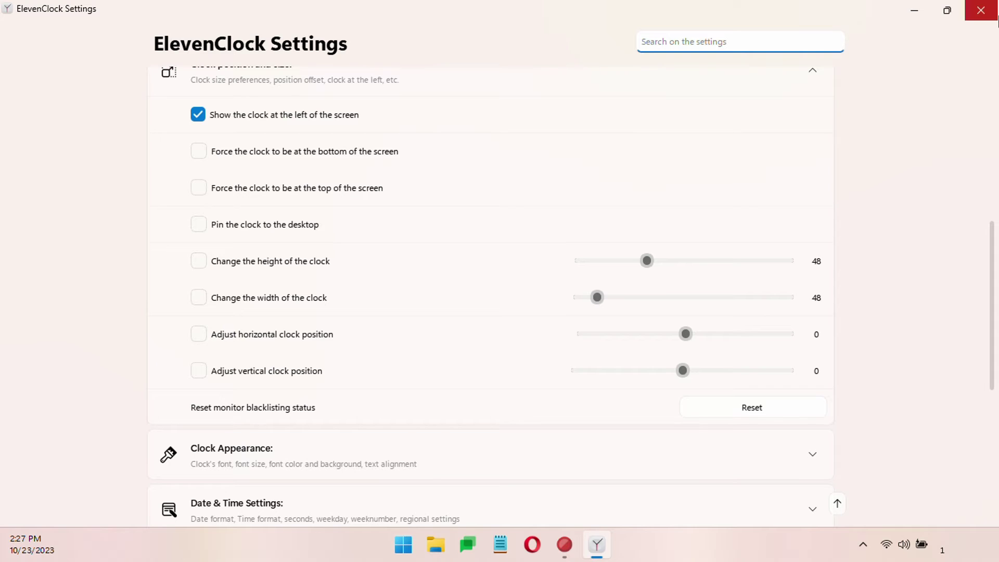
left_click(980, 11)
Refresh the desktop twice, then open the October 2023 calendar flyout from the left-side clock.
right_click(472, 152)
left_click(486, 192)
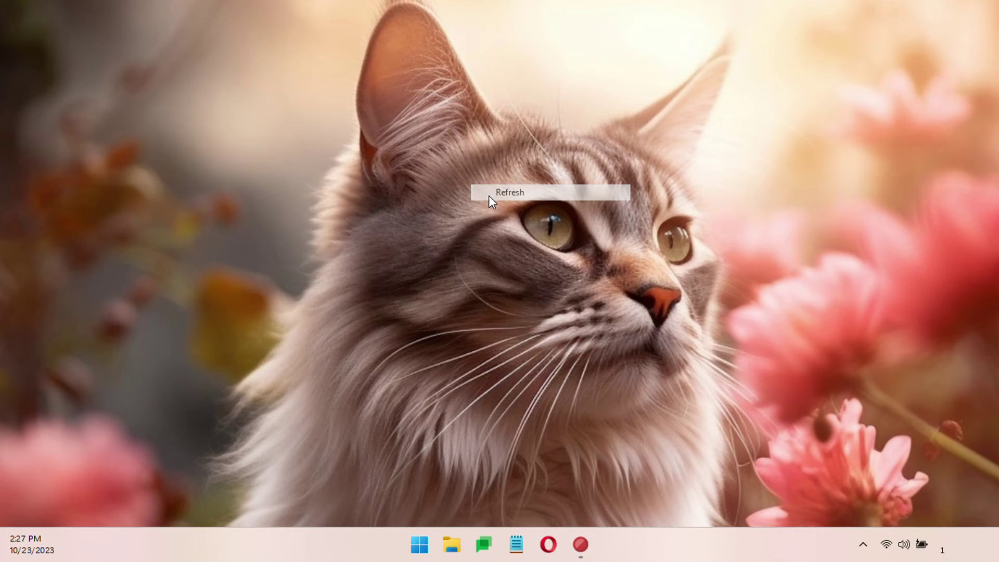
right_click(469, 195)
left_click(466, 227)
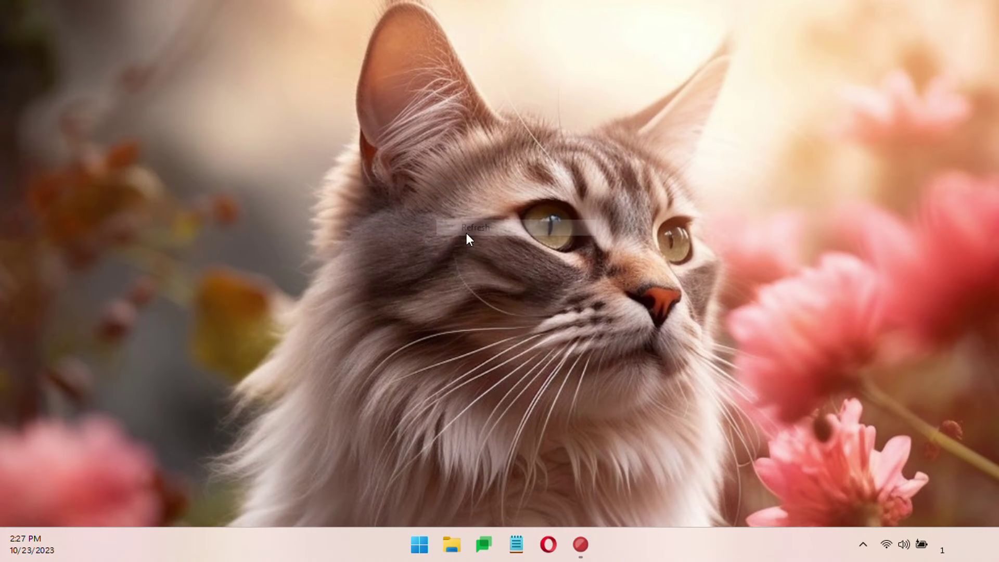
left_click(58, 542)
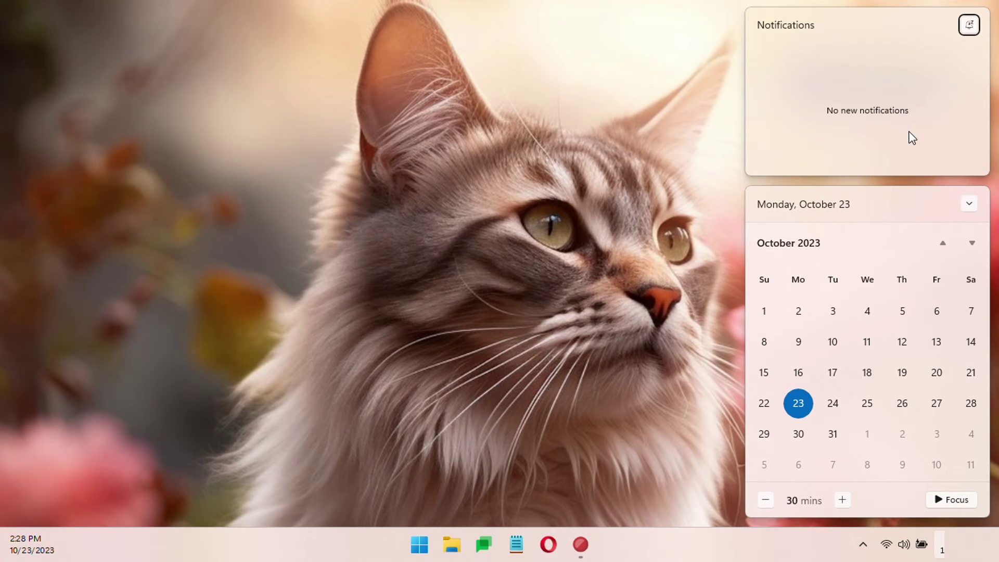